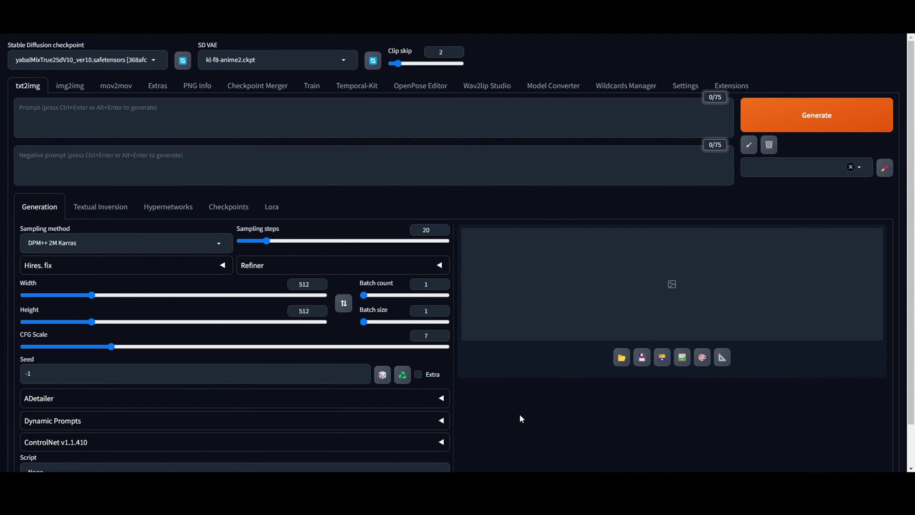
Step: Expand the ControlNet settings of the txt2img generation page
scroll(521, 417, "down", 1)
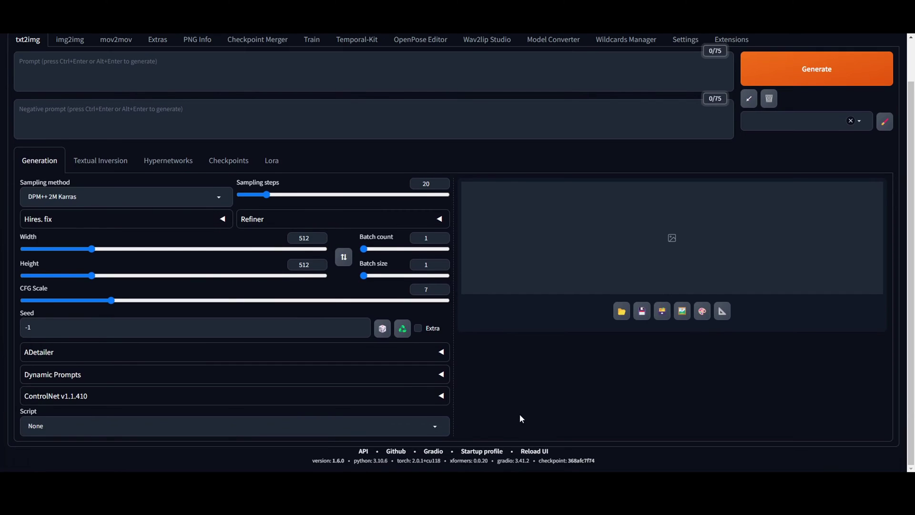
left_click(436, 397)
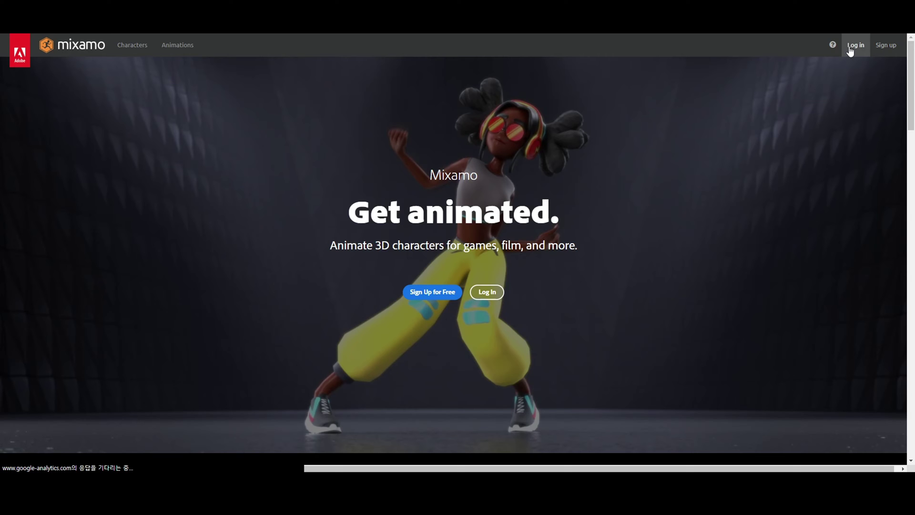
Step: Switch to the Mixamo website and log in with the Adobe account
left_click(849, 48)
left_click(812, 74)
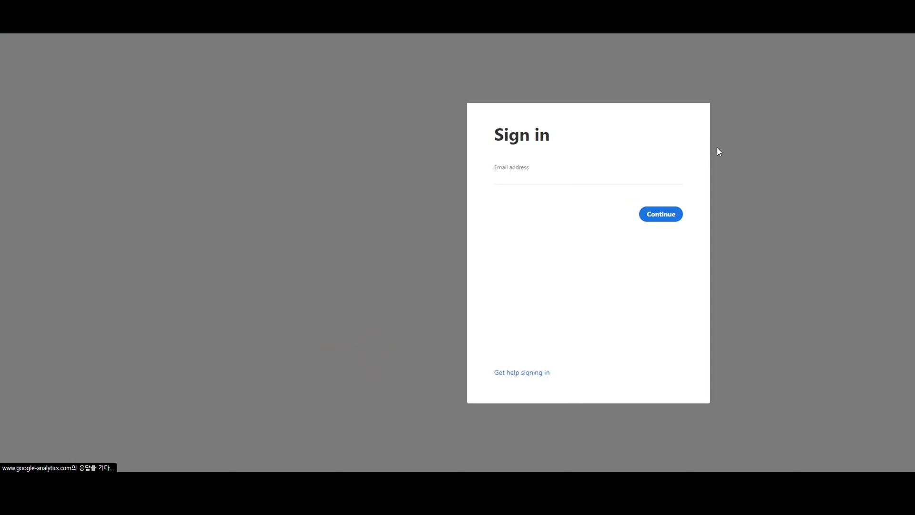
left_click(614, 269)
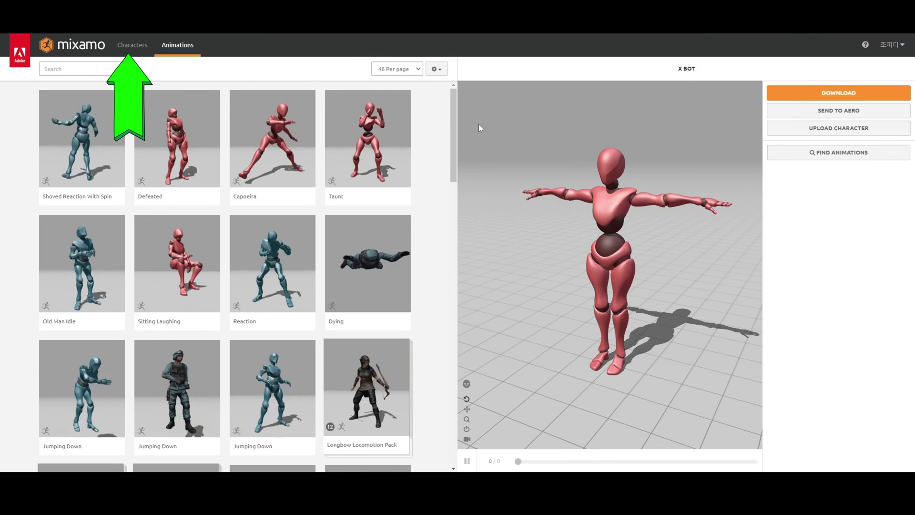
Step: Choose Louise from Mixamo's character library as the model to pose
left_click(131, 46)
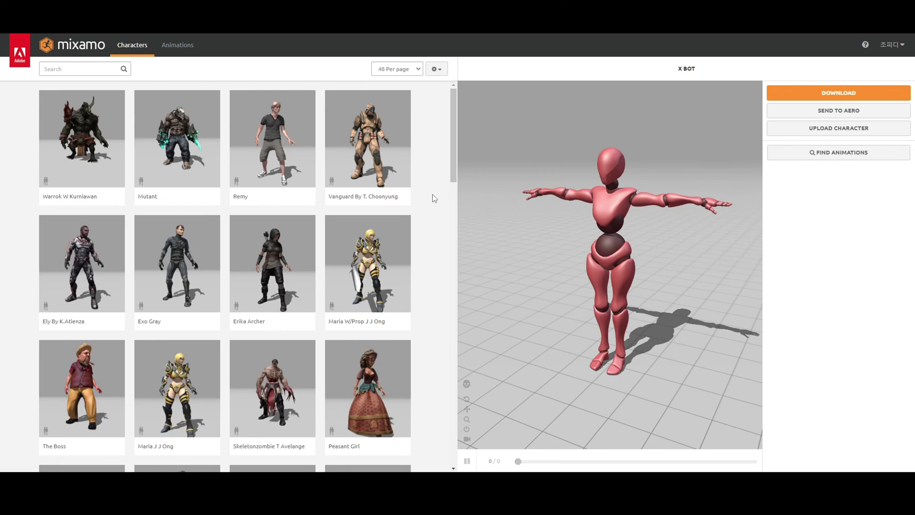
scroll(432, 195, "down", 5)
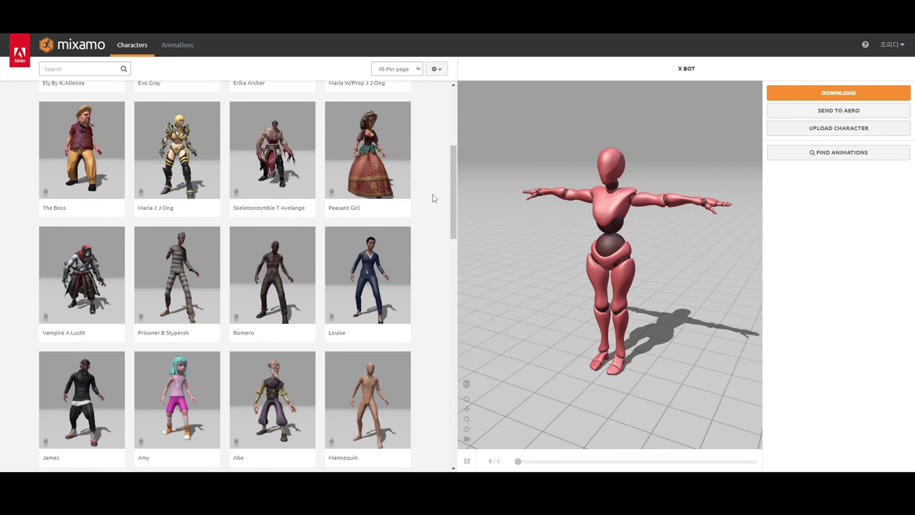
left_click(376, 274)
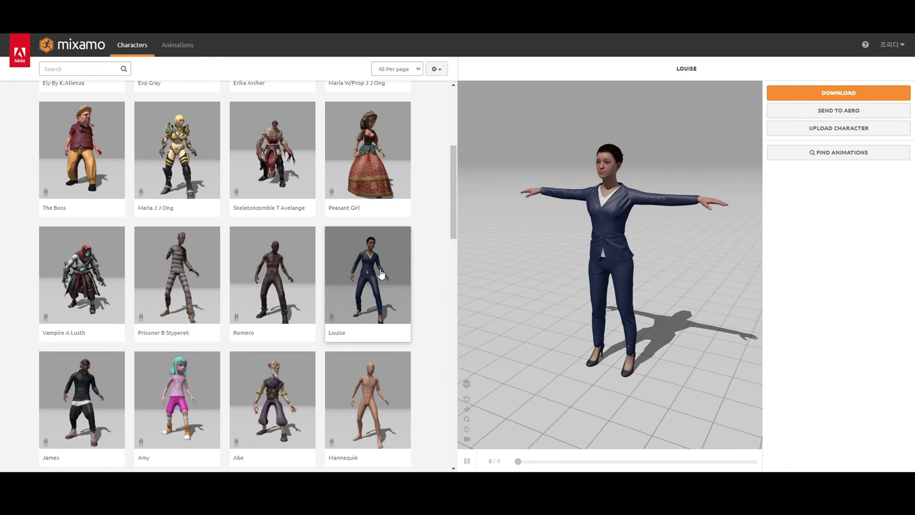
Step: Browse the animation library and apply the Sitting Laughing animation to Louise
left_click(178, 45)
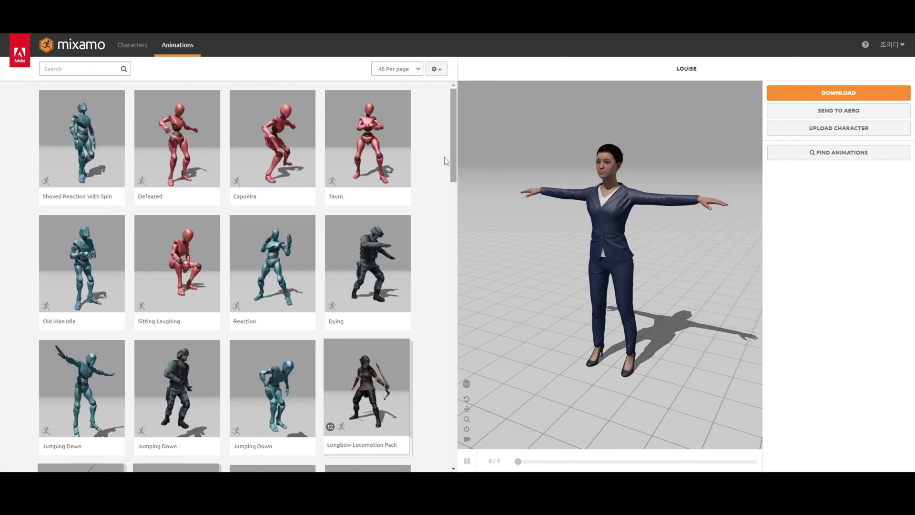
scroll(441, 161, "down", 10)
scroll(441, 162, "down", 14)
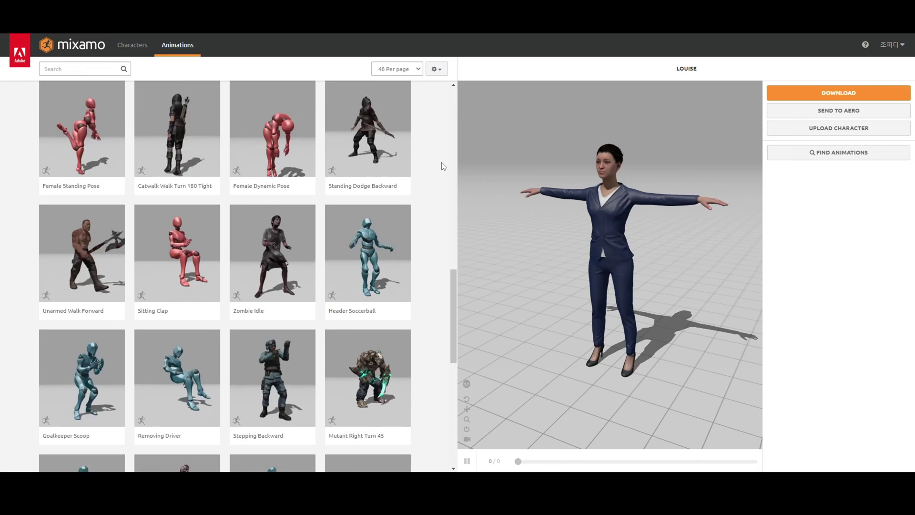
scroll(442, 162, "down", 3)
scroll(441, 162, "up", 20)
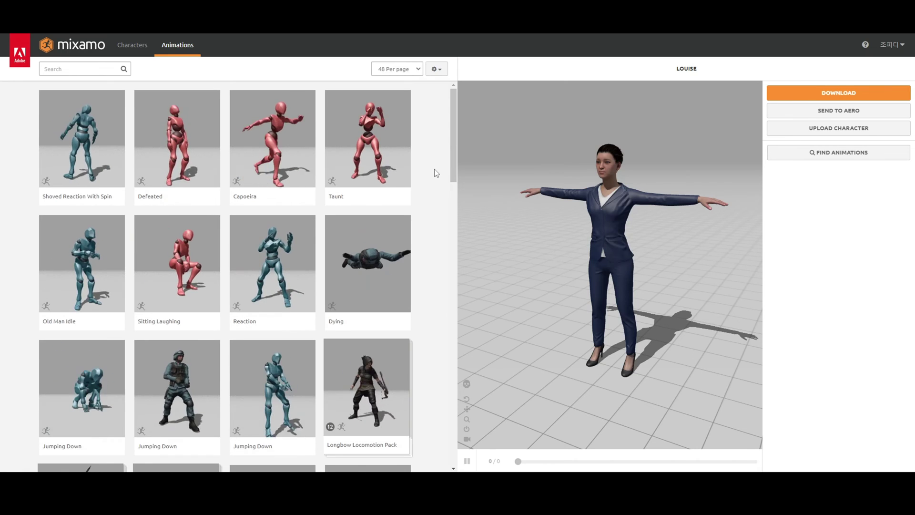
left_click(174, 265)
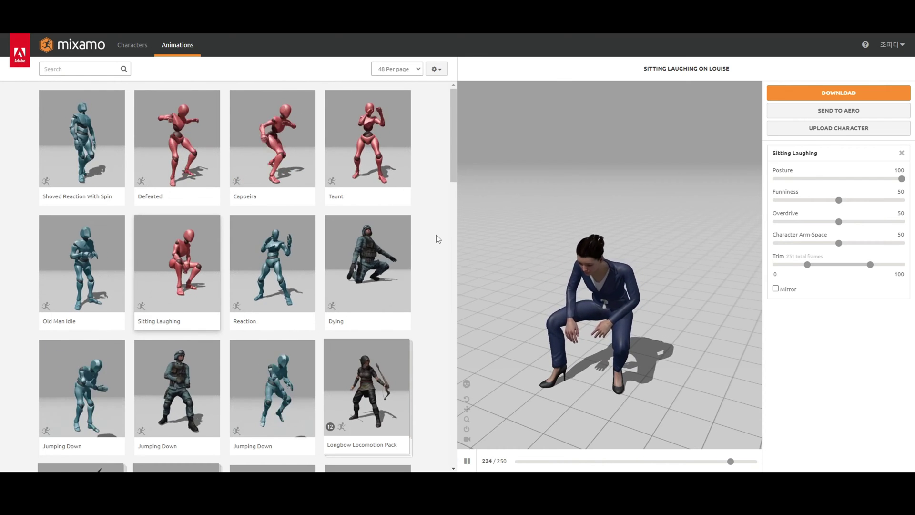
Step: Pause the animation at frame 44 with Louise facing forward and take a screen capture of the 3D preview area
left_click(468, 464)
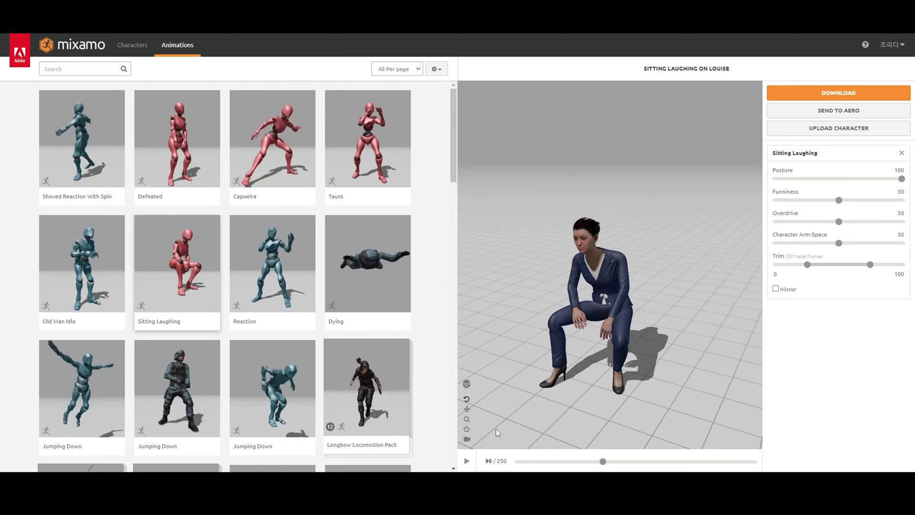
left_click_drag(496, 429, 575, 371)
left_click_drag(603, 461, 561, 462)
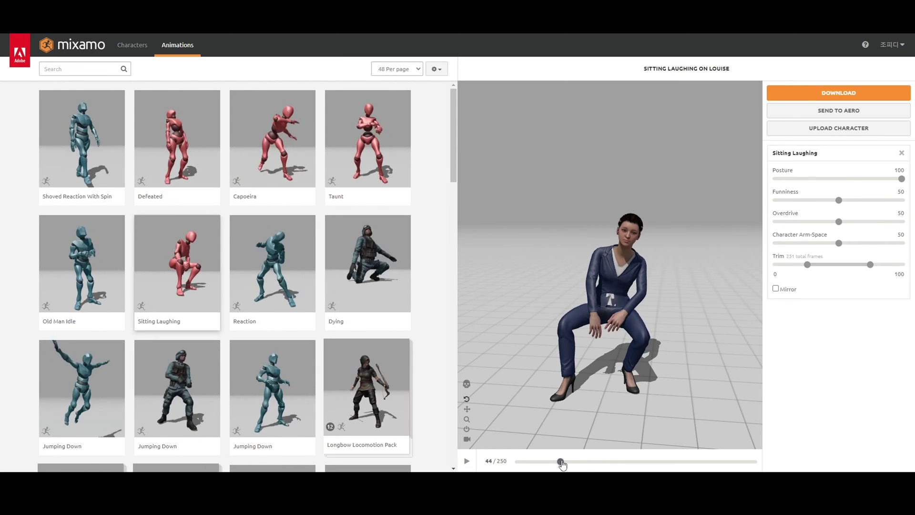
mouse_move(606, 401)
left_mouse_down()
mouse_move(619, 400)
mouse_move(606, 400)
left_mouse_up()
key("super+shift+s")
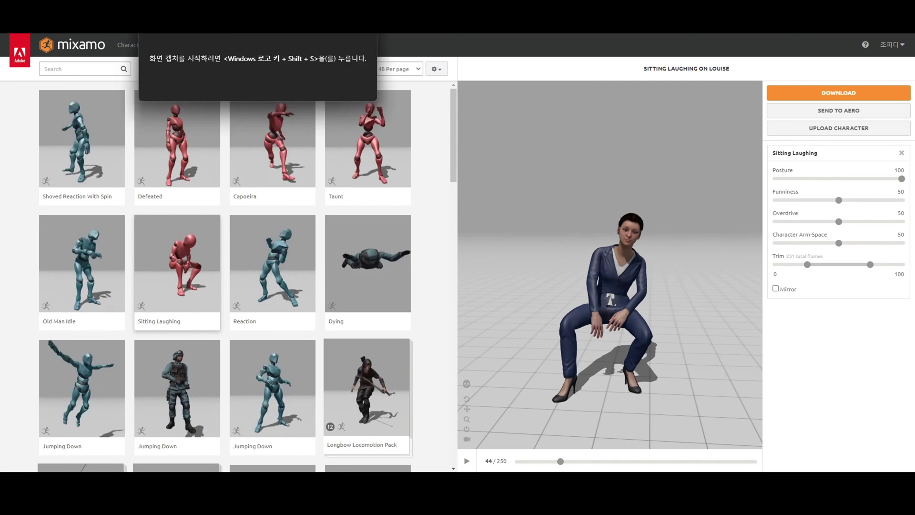
left_click_drag(462, 85, 761, 446)
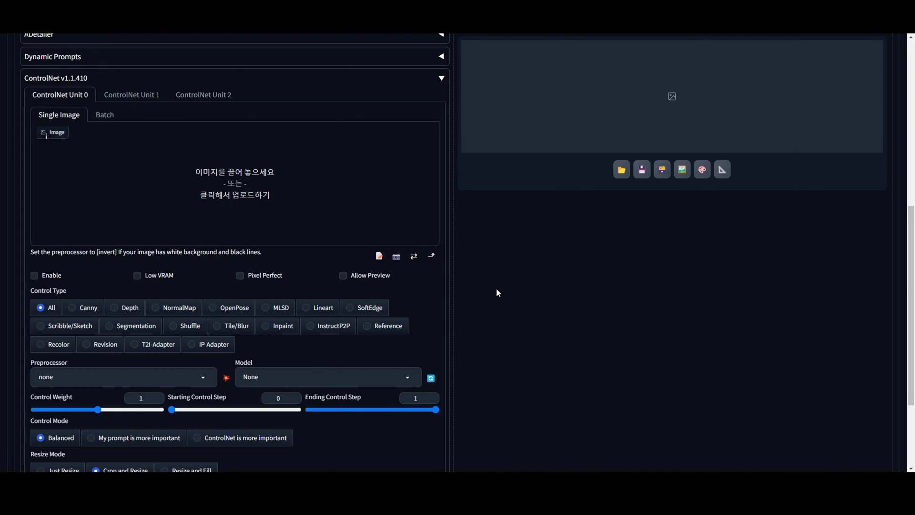
Step: Switch to Stable Diffusion web UI, paste the captured pose into ControlNet Unit 0 and set its control type to OpenPose
key("ctrl+v")
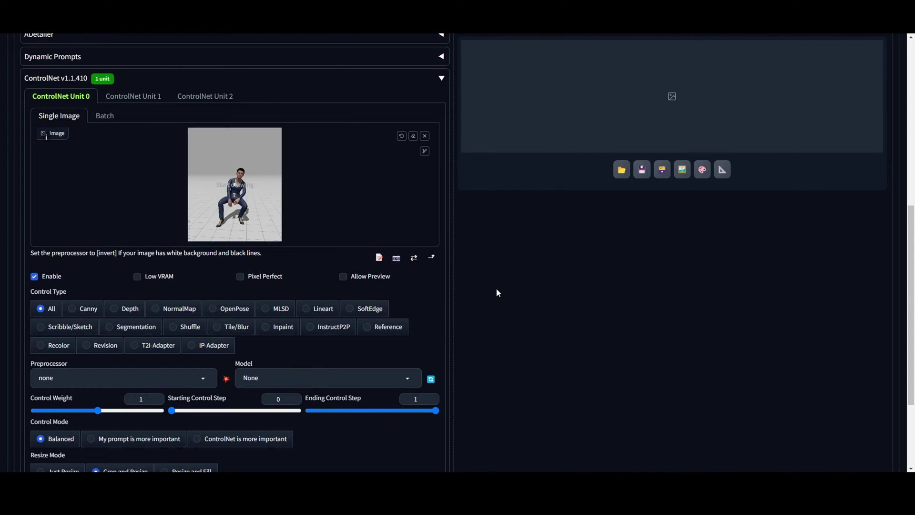
left_click(235, 309)
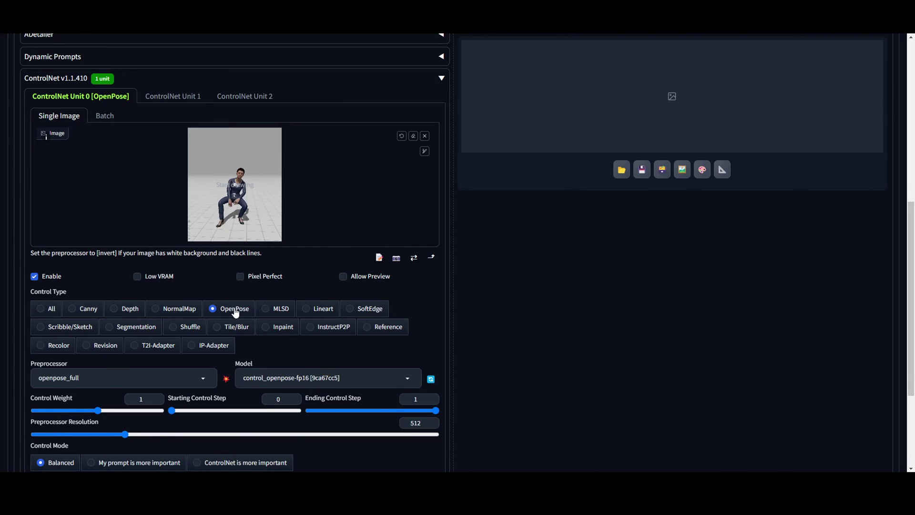
Step: Enter the prompt "1girl, shirt, jeans, park," and generate a 540 × 960 image with DPM++ SDE Karras sampling
scroll(291, 117, "up", 8)
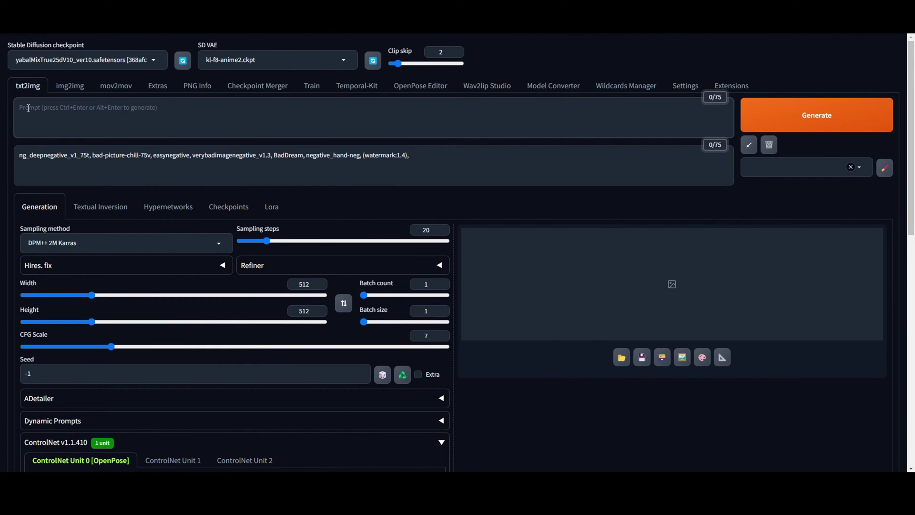
type("1gi")
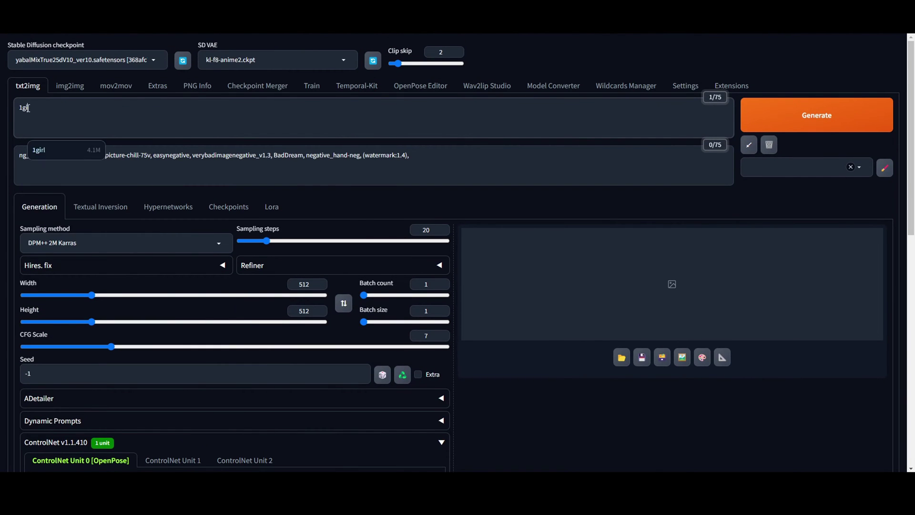
key("Tab")
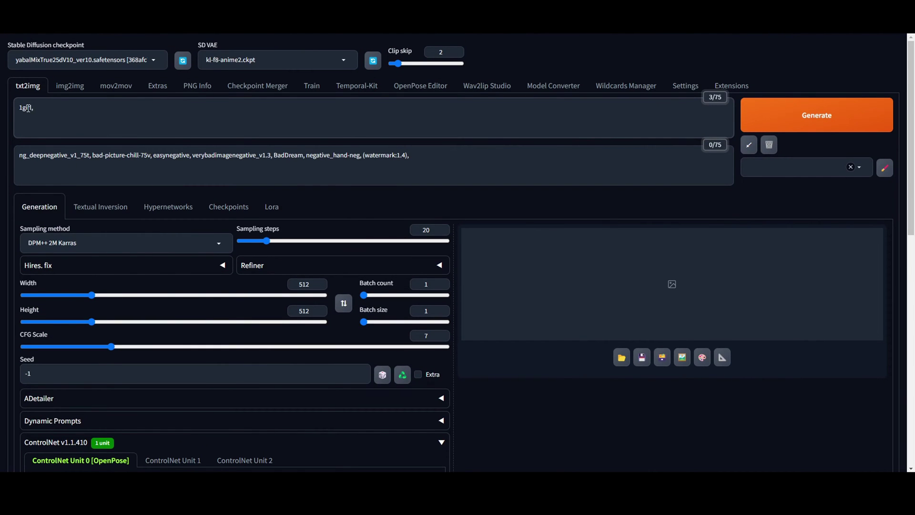
type("shirt, jeans, pa")
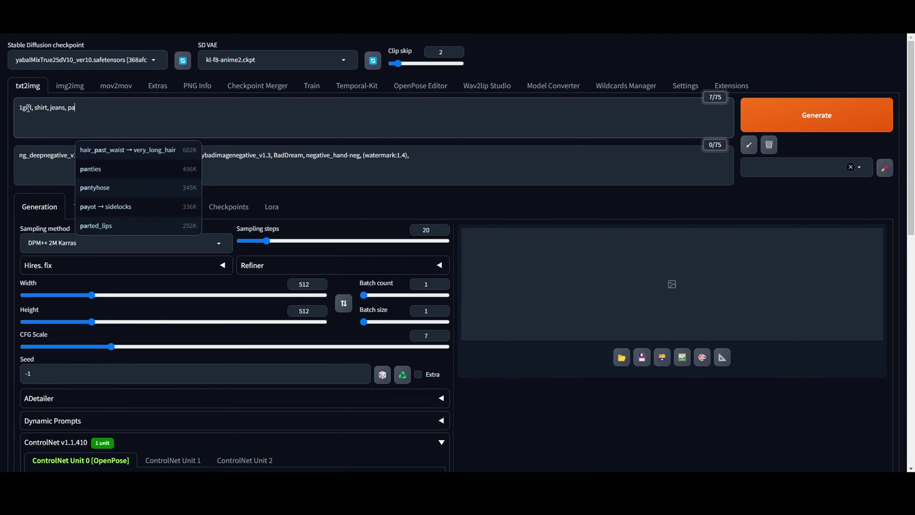
type("rk,")
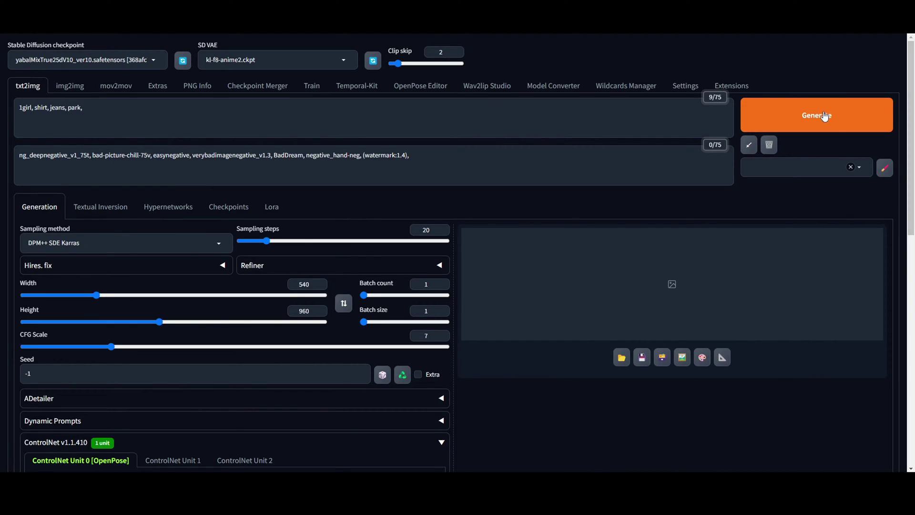
left_click(825, 117)
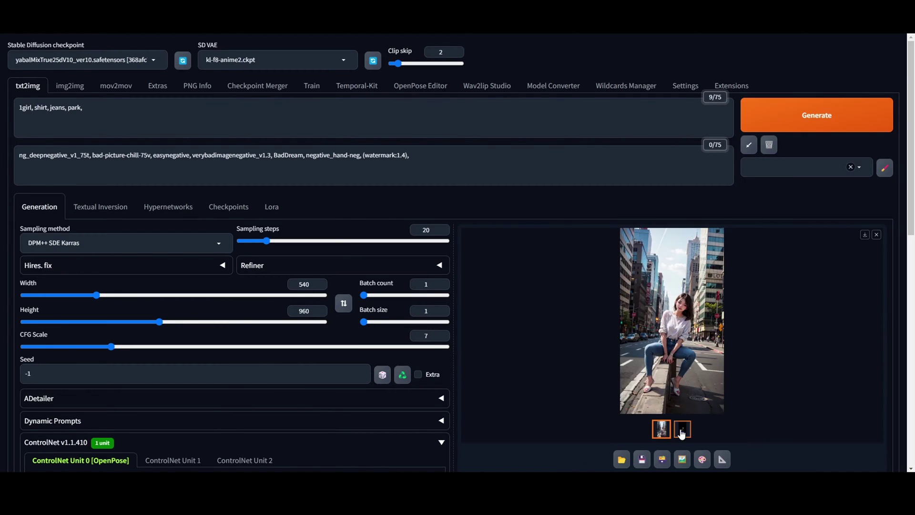
Step: Inspect the detected OpenPose skeleton image at full size and close the viewer
left_click(681, 431)
left_click(713, 387)
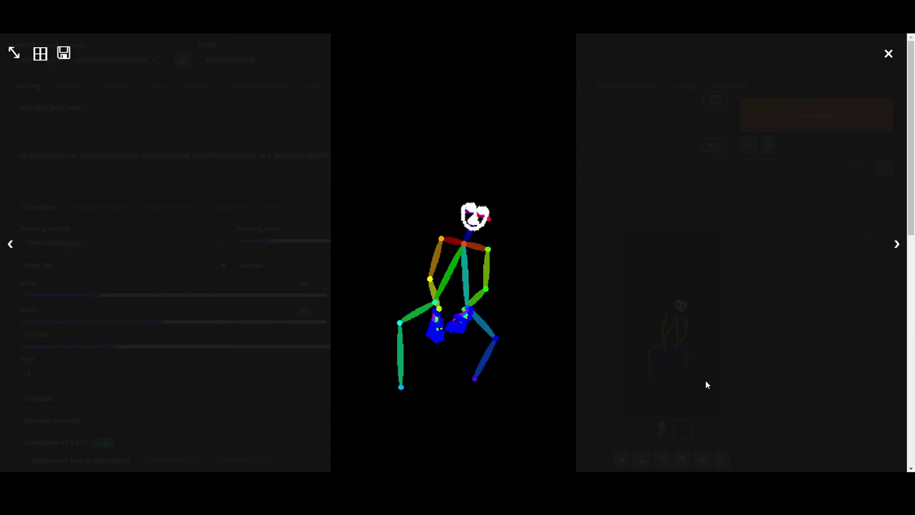
left_click(709, 378)
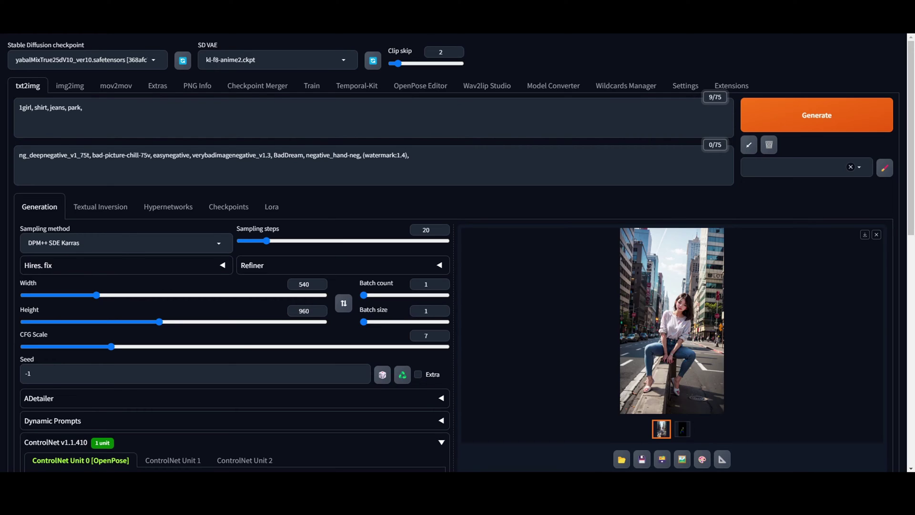
left_click(732, 86)
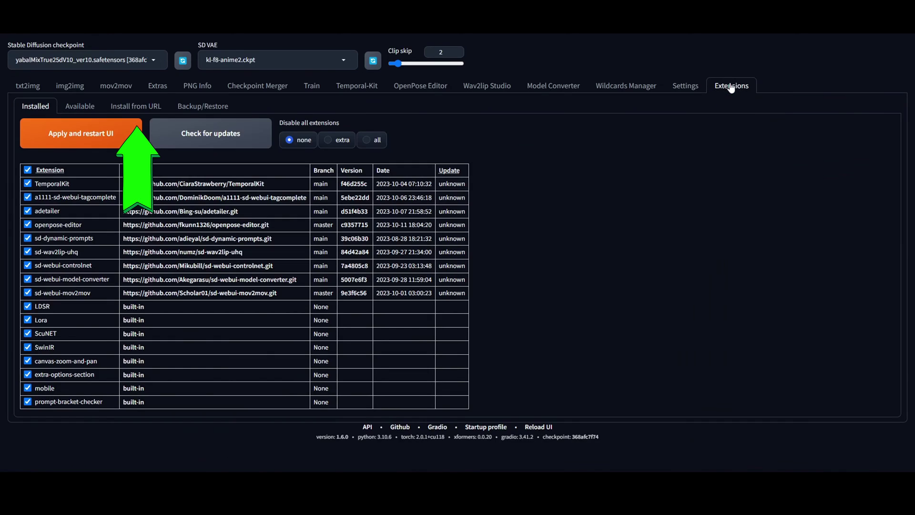
left_click(136, 106)
left_click(130, 138)
type("https://github.com/fkunn1326/openpose-editor.git")
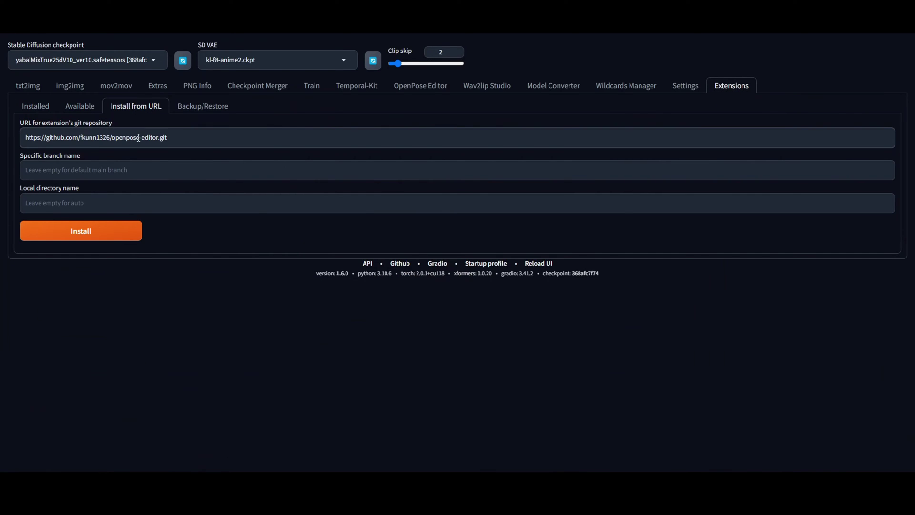
left_click(110, 234)
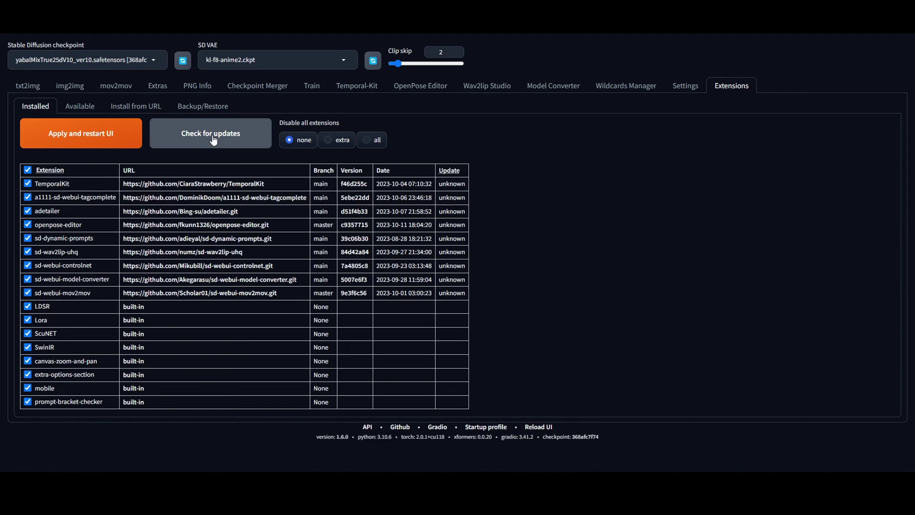
Step: Check the installed extensions for updates, apply the changes and restart the UI
left_click(213, 140)
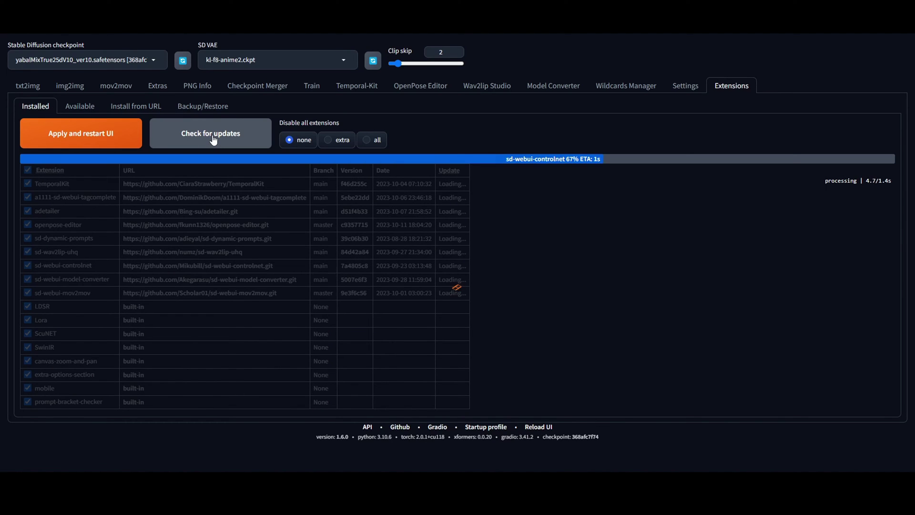
left_click(106, 137)
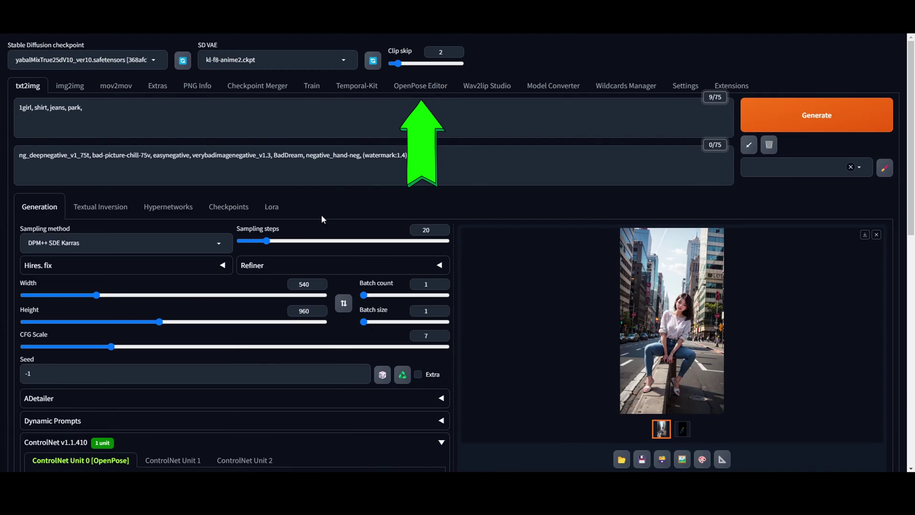
Step: Open the OpenPose Editor and set the canvas to a width of 540 and a height of 960
left_click(421, 86)
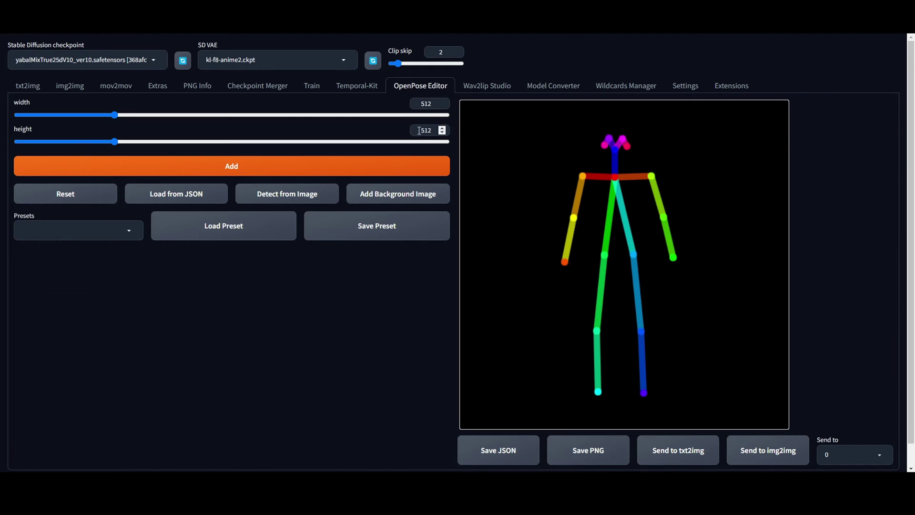
key("shift+Tab")
type("540")
key("Tab")
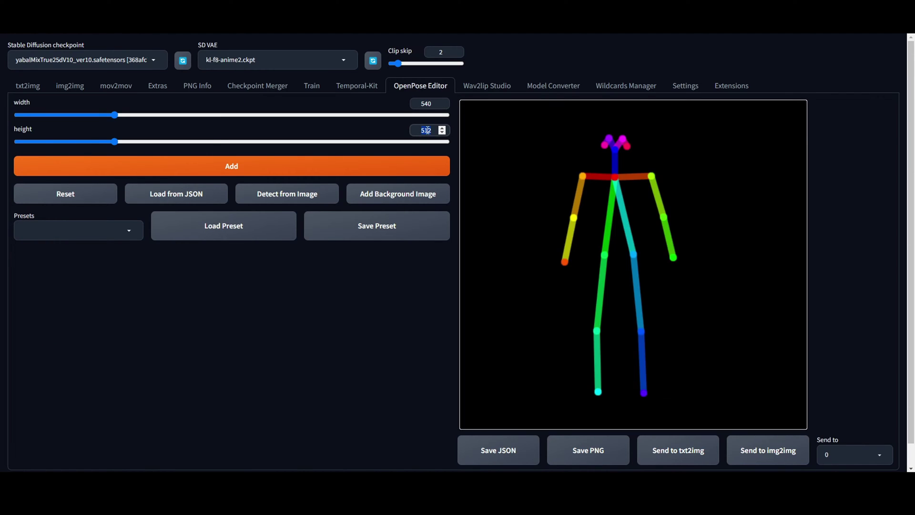
type("960")
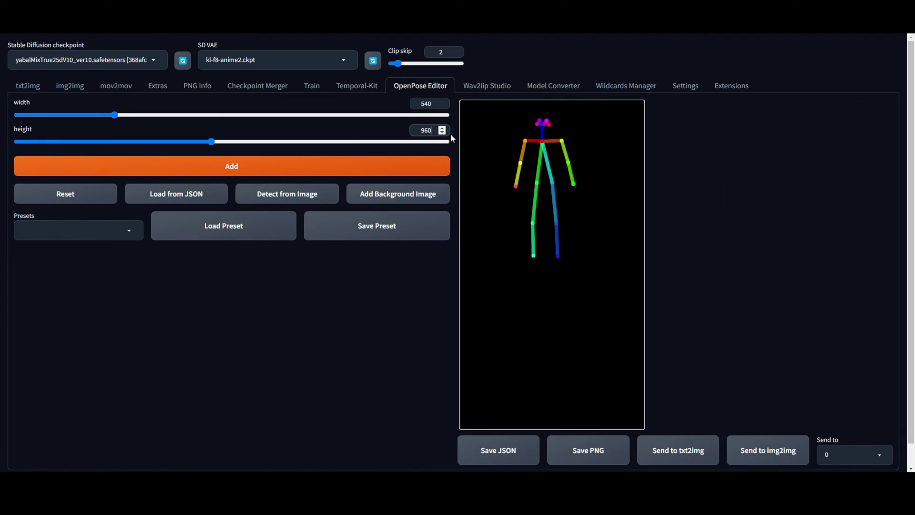
Step: Move the skeleton down to the middle of the canvas and bend its arms and legs into a dancing pose with one lower leg kicked out
left_click(506, 126)
left_click_drag(539, 146, 542, 228)
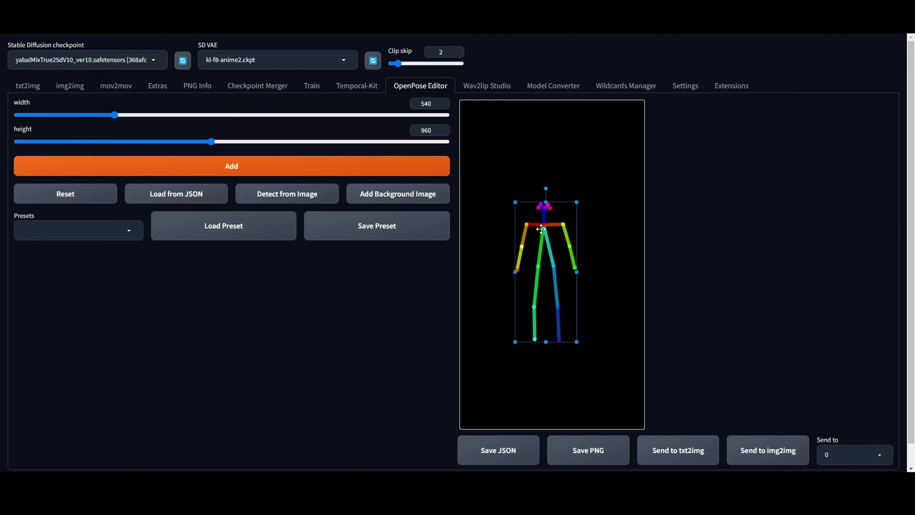
left_click_drag(516, 270, 512, 243)
left_click_drag(568, 246, 549, 268)
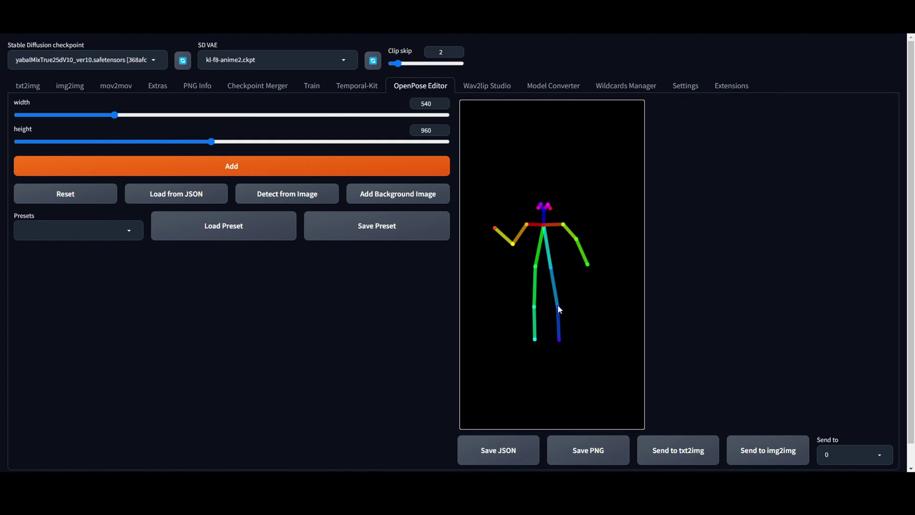
left_click_drag(558, 306, 525, 302)
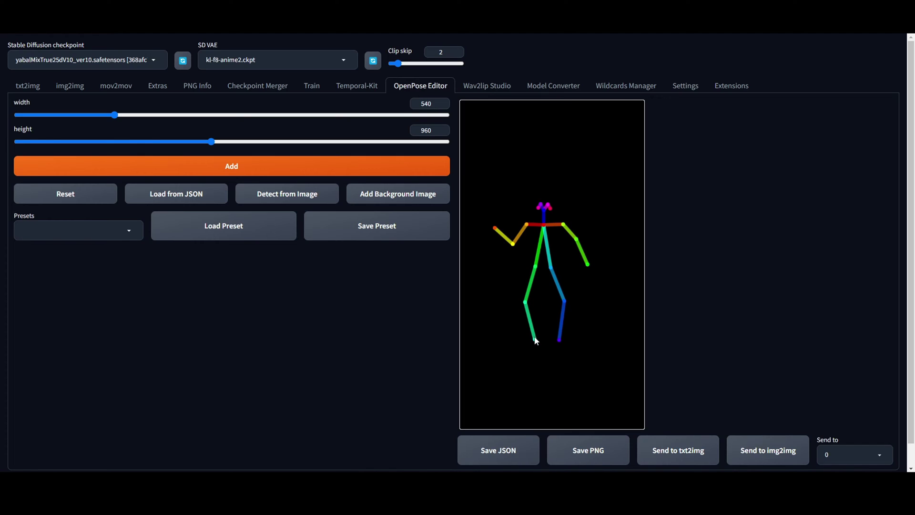
left_click_drag(534, 340, 492, 301)
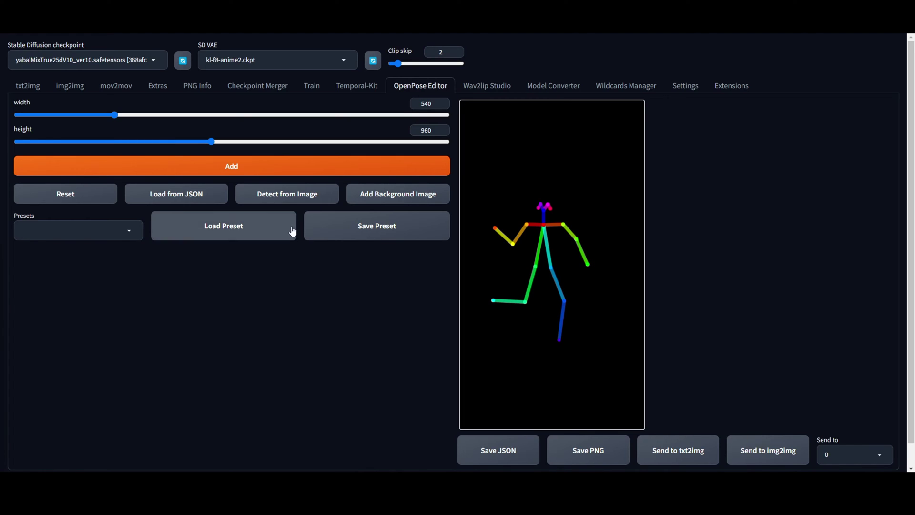
Step: Add a second skeleton to the canvas and arrange the two skeletons side by side
left_click(278, 171)
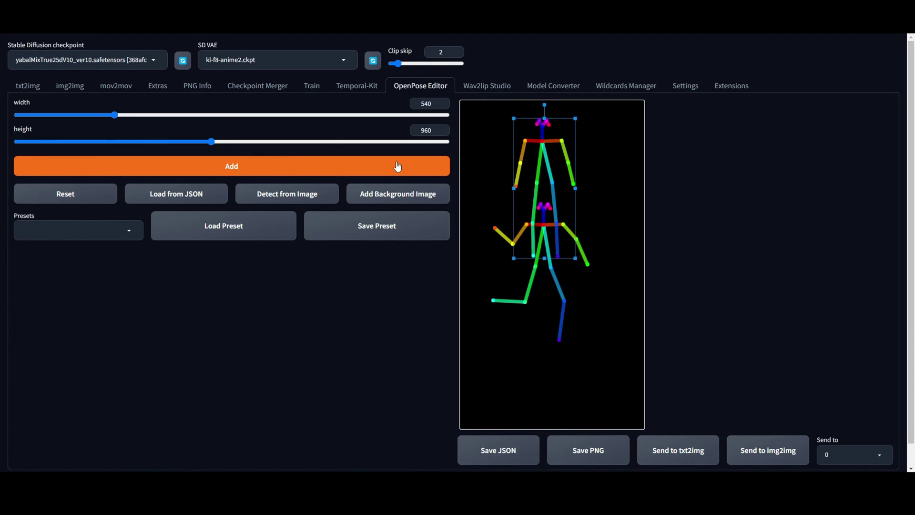
left_click_drag(536, 177, 599, 171)
left_click_drag(474, 193, 596, 368)
Step: Bend the second skeleton's arms and legs into a dancing pose, with one hand meeting the first skeleton's hand
left_click_drag(558, 277, 568, 247)
left_click_drag(607, 165, 547, 270)
left_click_drag(619, 253, 609, 263)
left_click_drag(584, 313, 567, 310)
left_click_drag(584, 346, 576, 348)
mouse_move(607, 314)
left_mouse_down()
mouse_move(593, 310)
mouse_move(601, 314)
left_mouse_up()
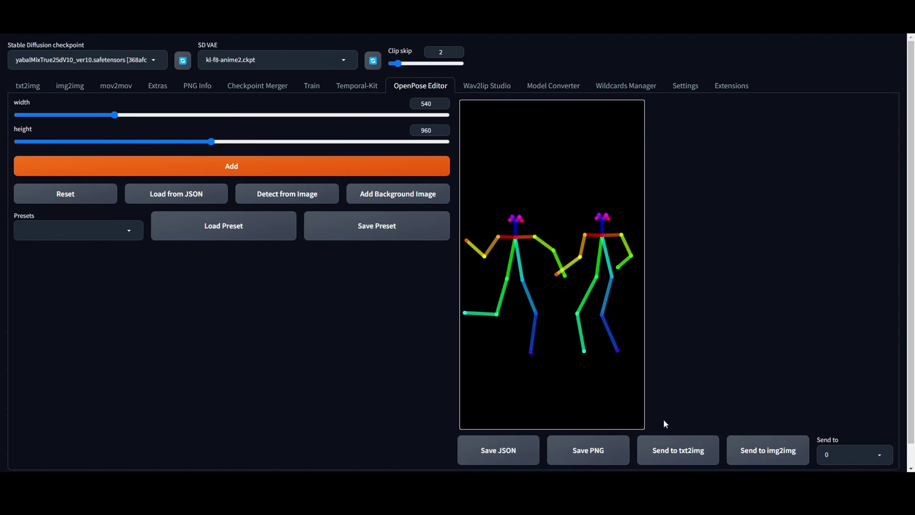
Step: Send the two-skeleton pose to txt2img and set the ControlNet OpenPose preprocessor to none
left_click(678, 452)
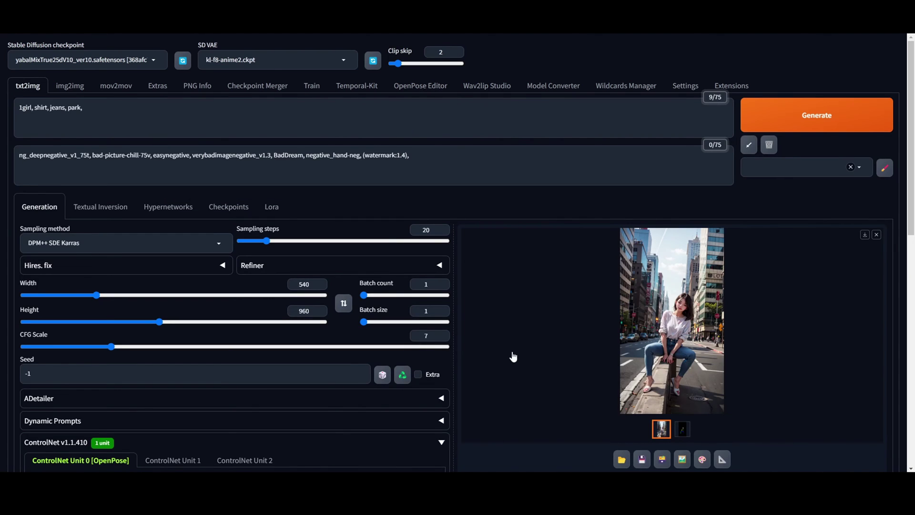
scroll(513, 355, "down", 6)
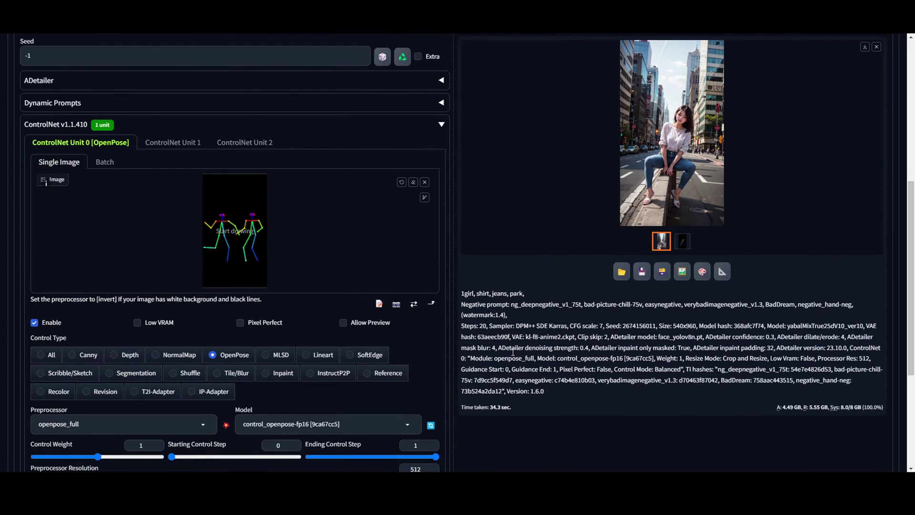
scroll(510, 357, "down", 2)
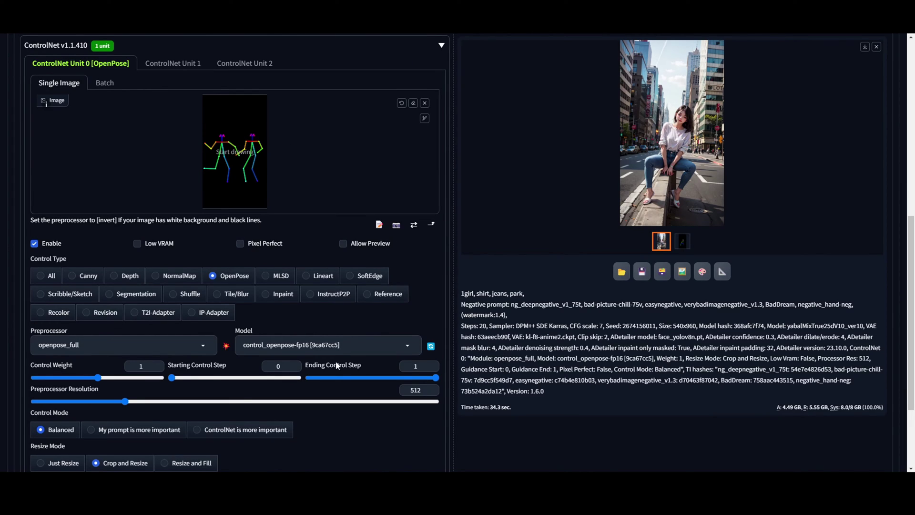
left_click(181, 349)
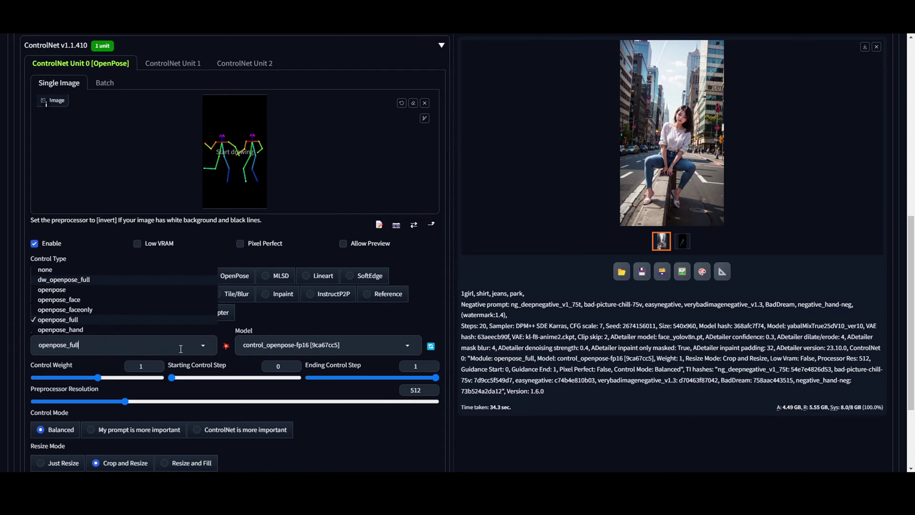
left_click(106, 270)
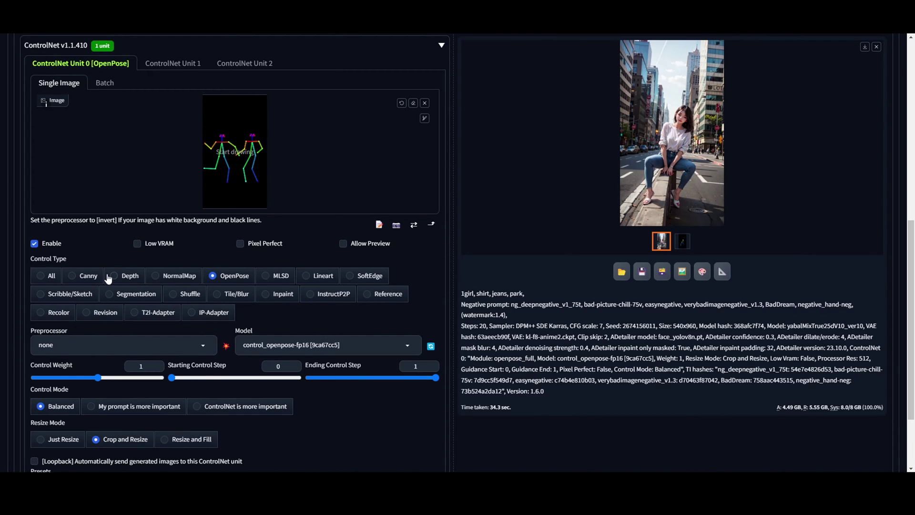
Step: Change the prompt to "(2girl:1.4), shirt, jeans, park, dancing," and generate the image
scroll(500, 262, "up", 8)
left_click(22, 108)
key("BackSpace")
type("2girl, shirt, jeans, park,")
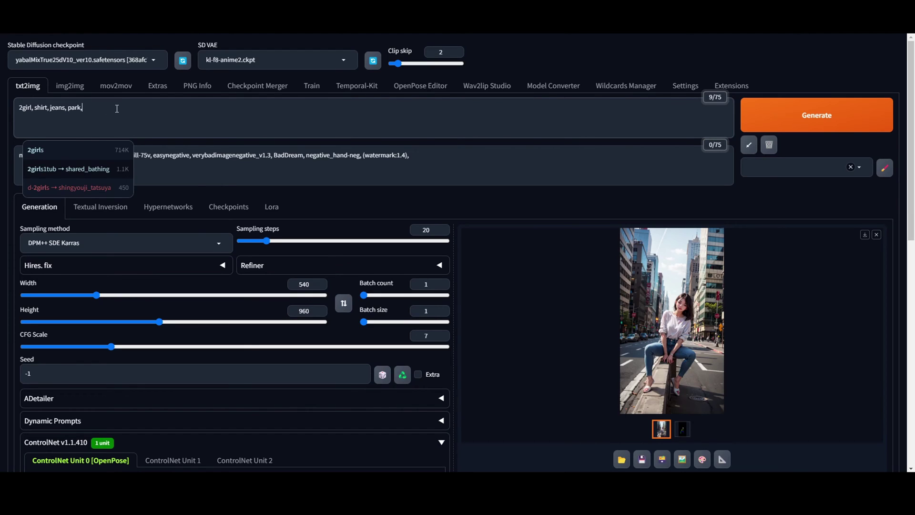
type(" dancing,")
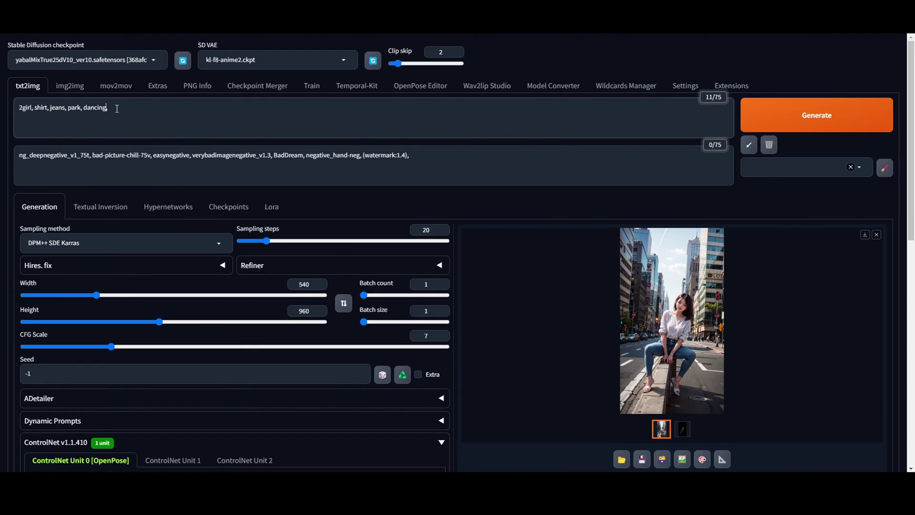
key("ctrl+Up")
key("ctrl+Up")
key("ctrl+Up")
key("ctrl+Up")
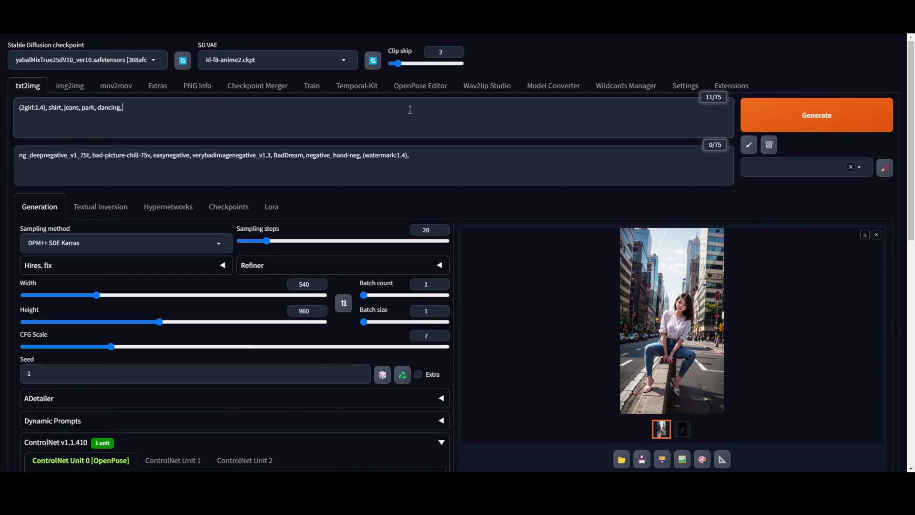
left_click(819, 118)
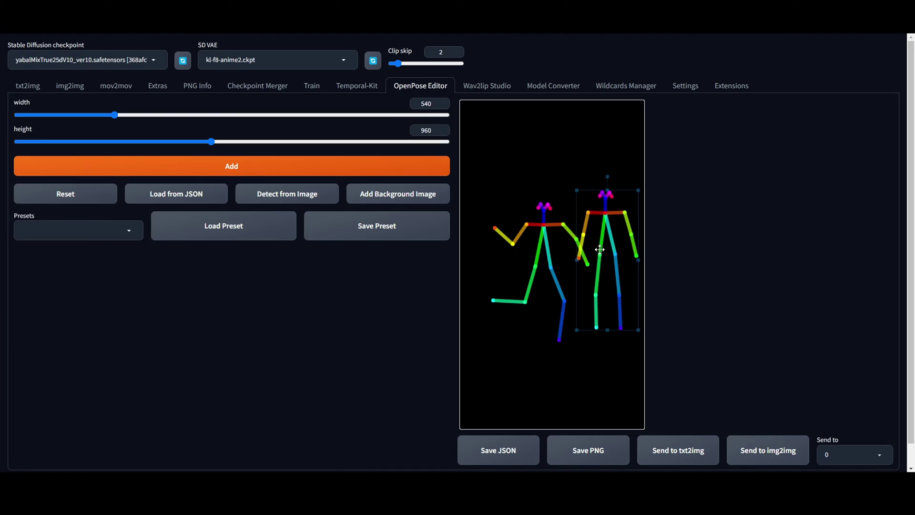
Step: In the OpenPose Editor, raise the straight-standing skeleton to the canvas's upper part and shift the posed skeleton towards the canvas's left edge
left_click_drag(593, 260, 598, 167)
left_click_drag(475, 193, 594, 365)
left_click_drag(567, 325, 539, 338)
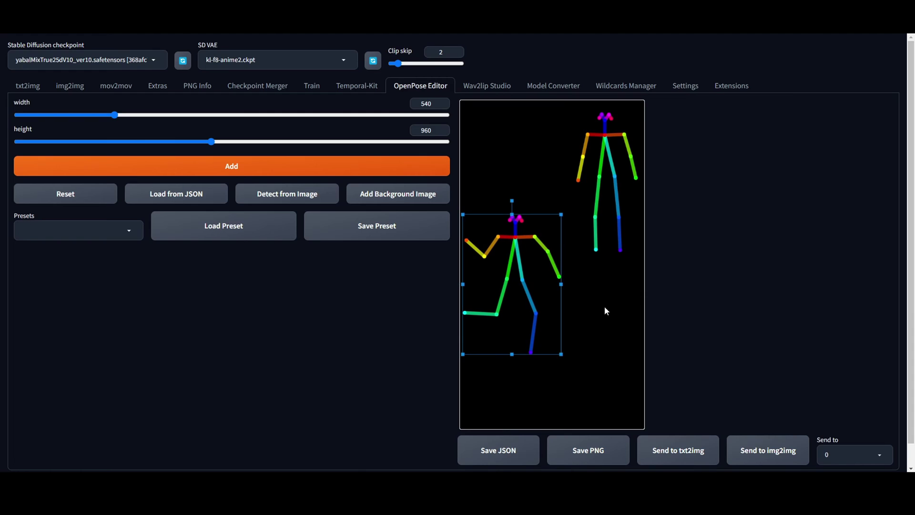
left_click(571, 293)
Step: Place the straight-standing skeleton level with the posed one and bend its arms and legs so the hands meet
left_click_drag(610, 167, 549, 270)
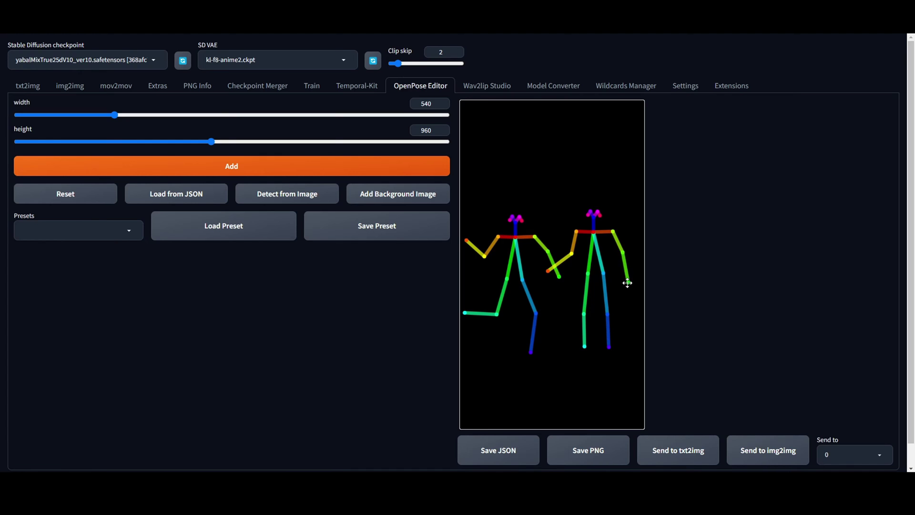
left_click_drag(624, 275, 609, 264)
left_click_drag(578, 313, 569, 311)
left_click_drag(584, 346, 575, 348)
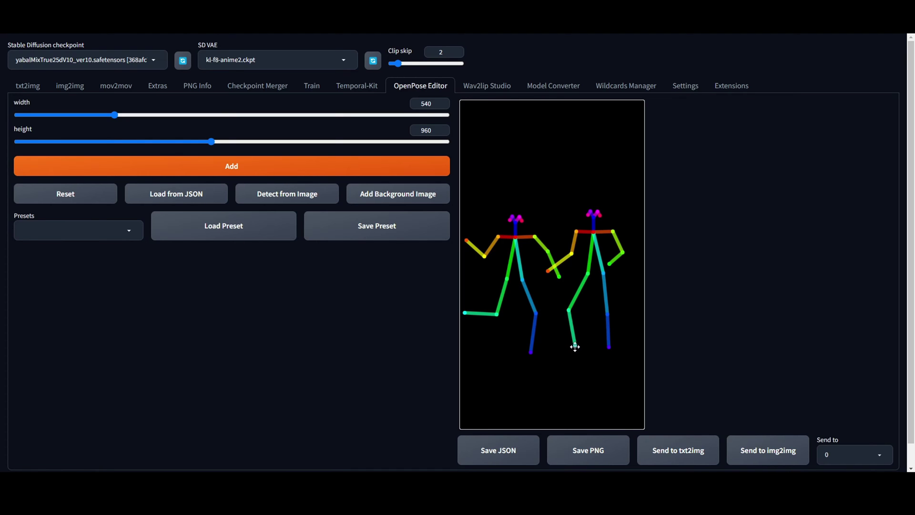
left_click_drag(607, 314, 594, 310)
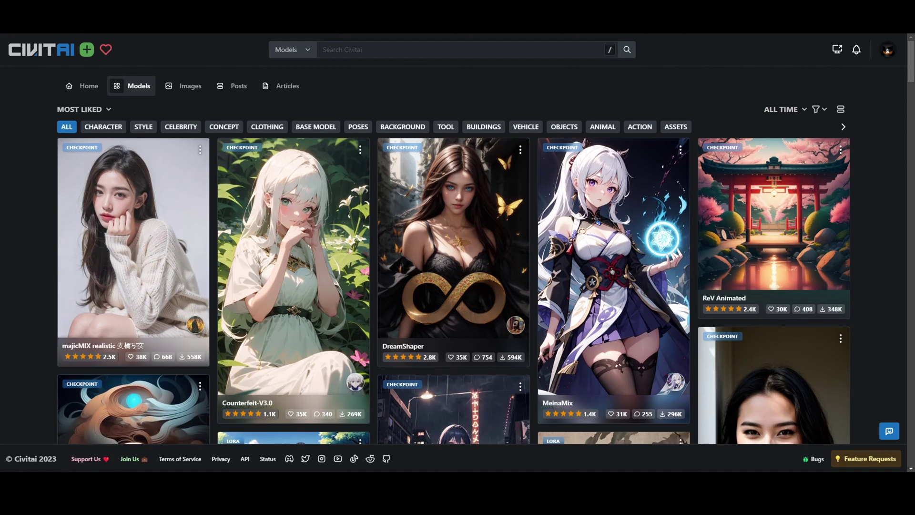
Step: On Civitai, filter the models by the Poses type and browse the available pose collections
left_click(824, 109)
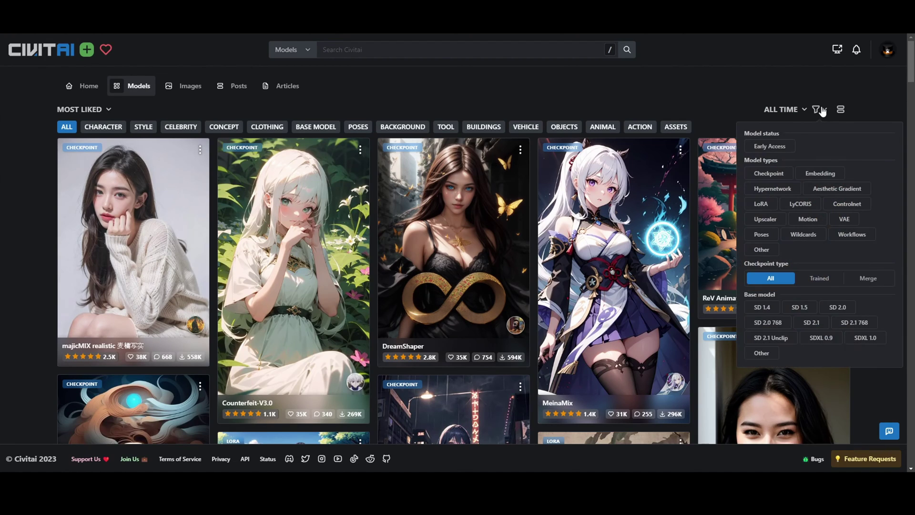
left_click(773, 234)
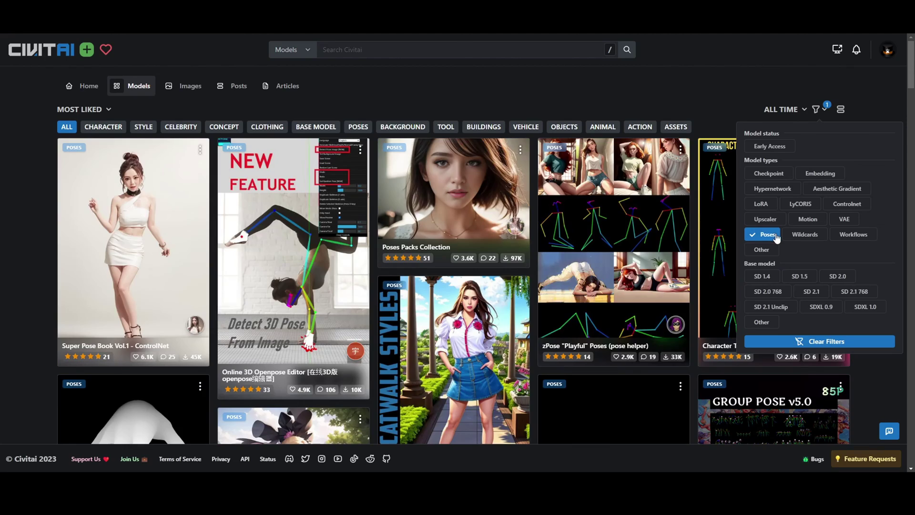
left_click(716, 71)
scroll(887, 202, "down", 15)
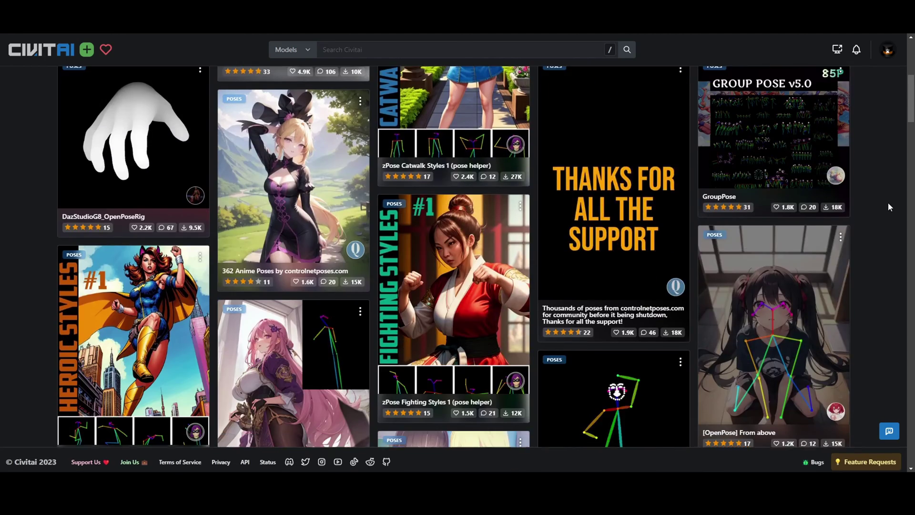
scroll(888, 202, "down", 15)
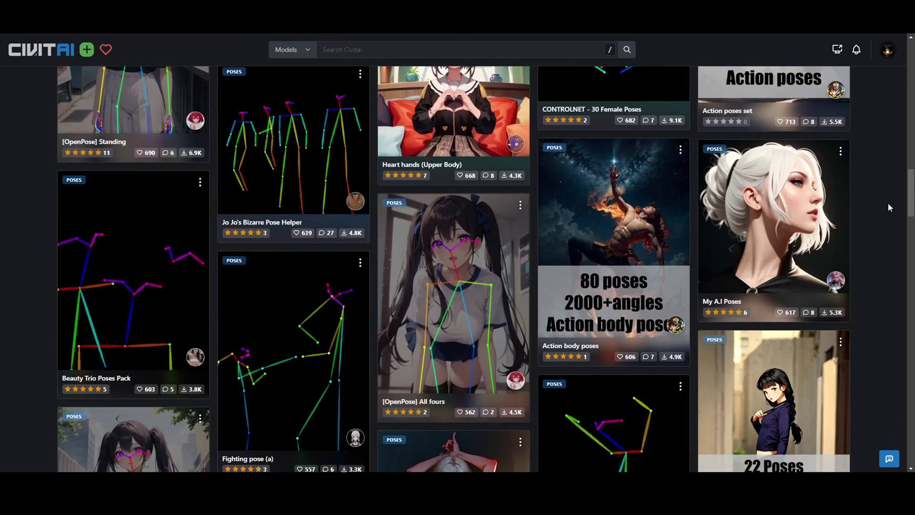
scroll(888, 207, "down", 15)
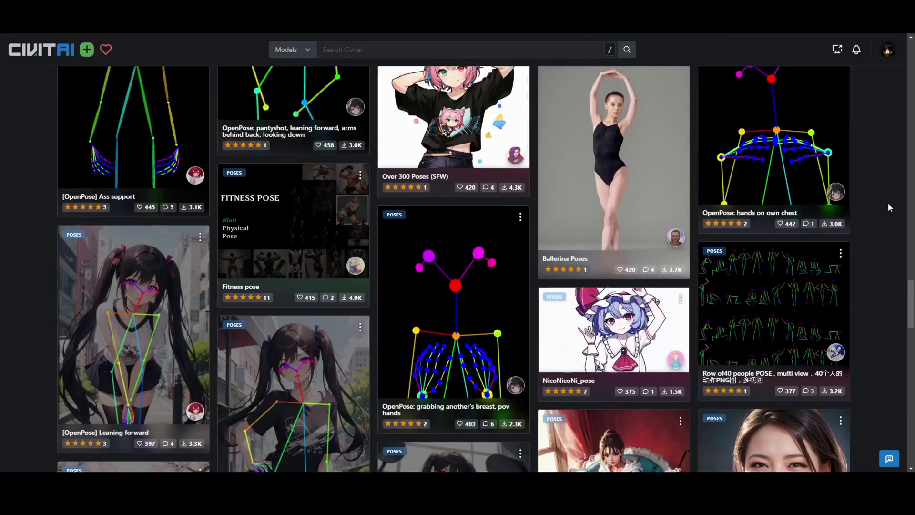
scroll(888, 207, "down", 10)
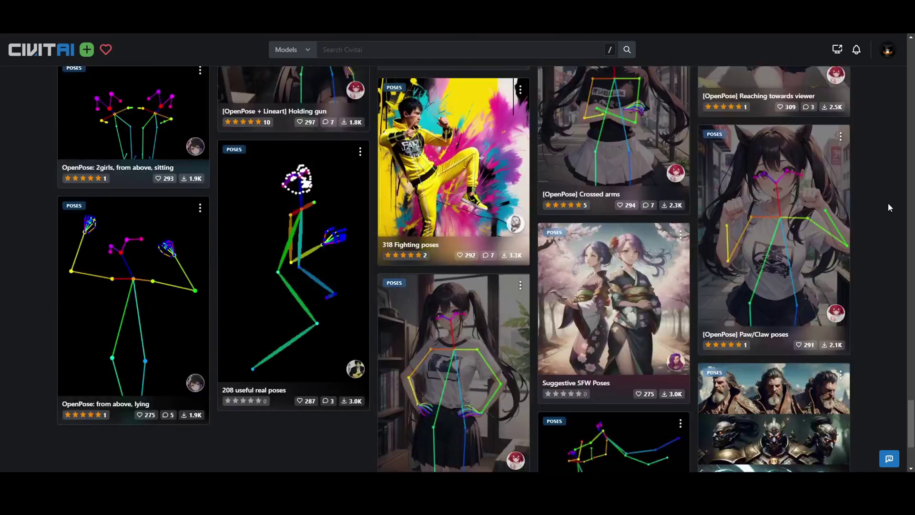
left_click(643, 247)
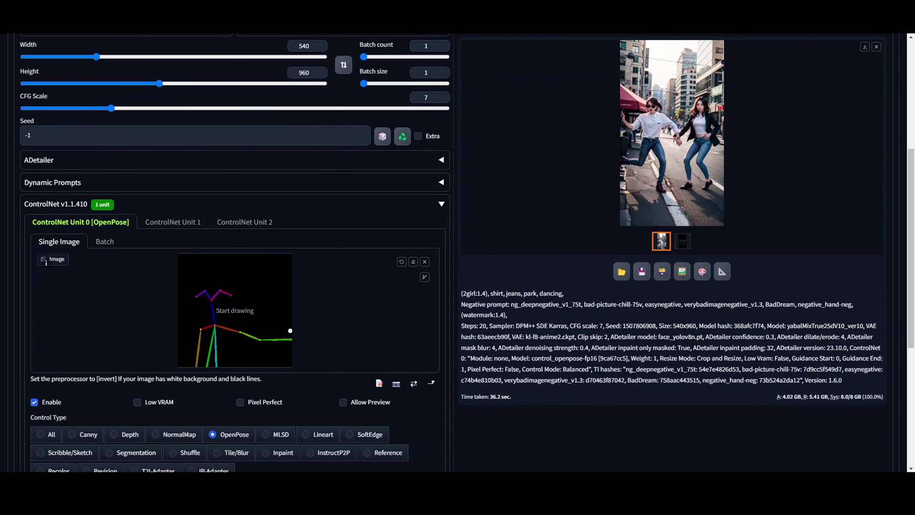
Step: Back in Stable Diffusion's txt2img, set the image width and height to 512 each
scroll(331, 330, "up", 5)
double_click(305, 284)
type("512")
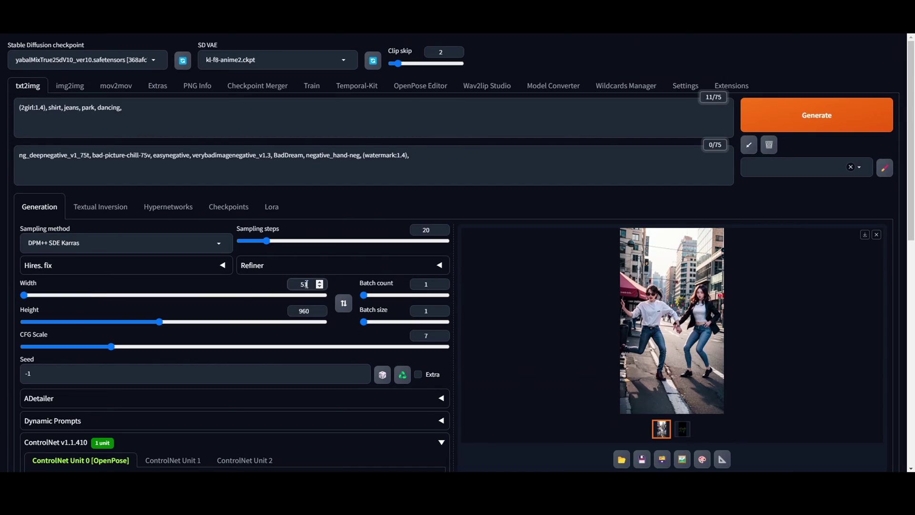
double_click(302, 310)
type("512")
Step: Change the prompt to "1girl, shirt, park, selfie," and generate the image
double_click(110, 107)
key("BackSpace")
left_click_drag(47, 108, 12, 110)
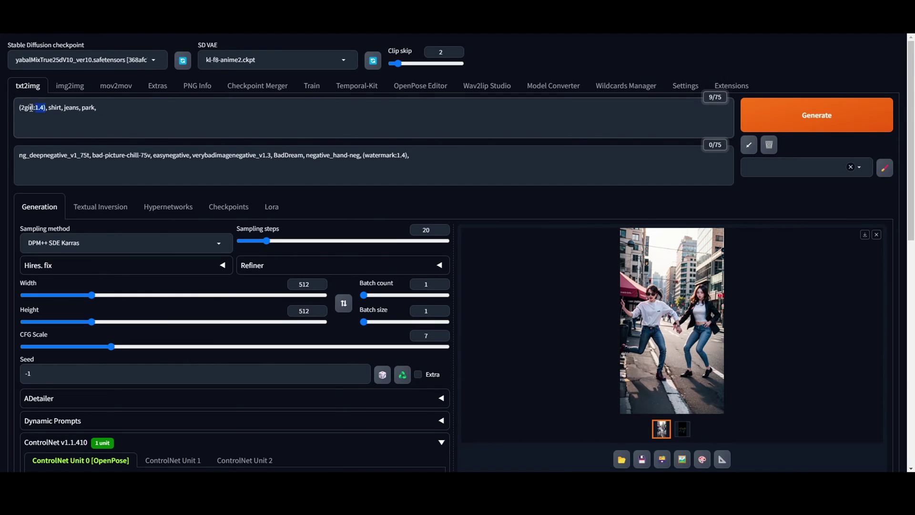
type("1girl")
key("End")
type("selfie")
key("Tab")
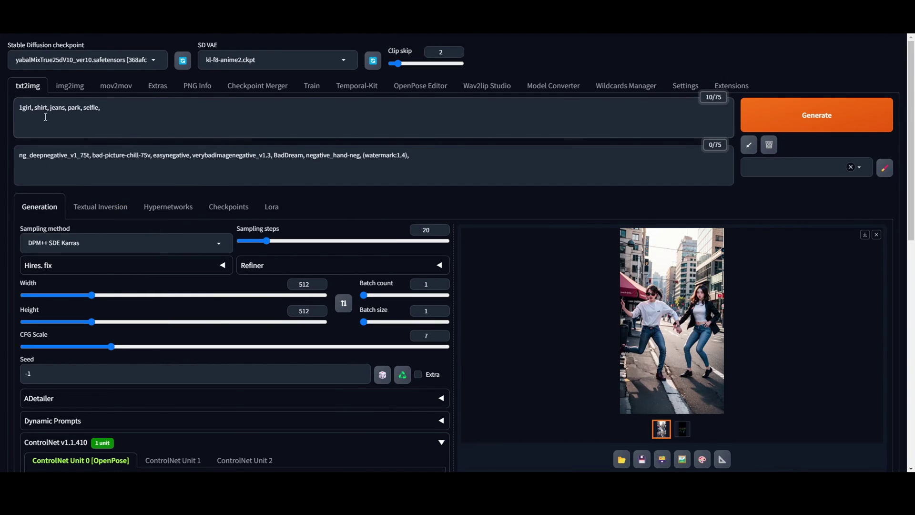
double_click(59, 107)
key("BackSpace")
left_click(820, 124)
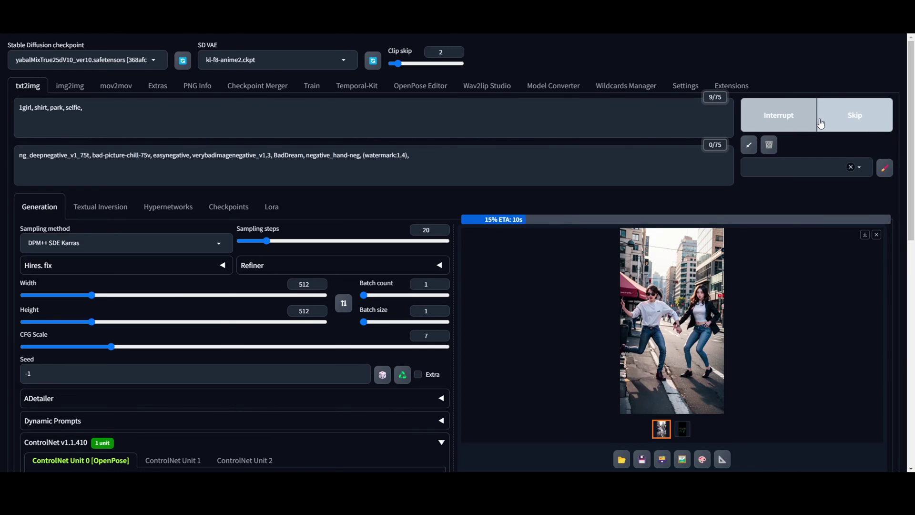